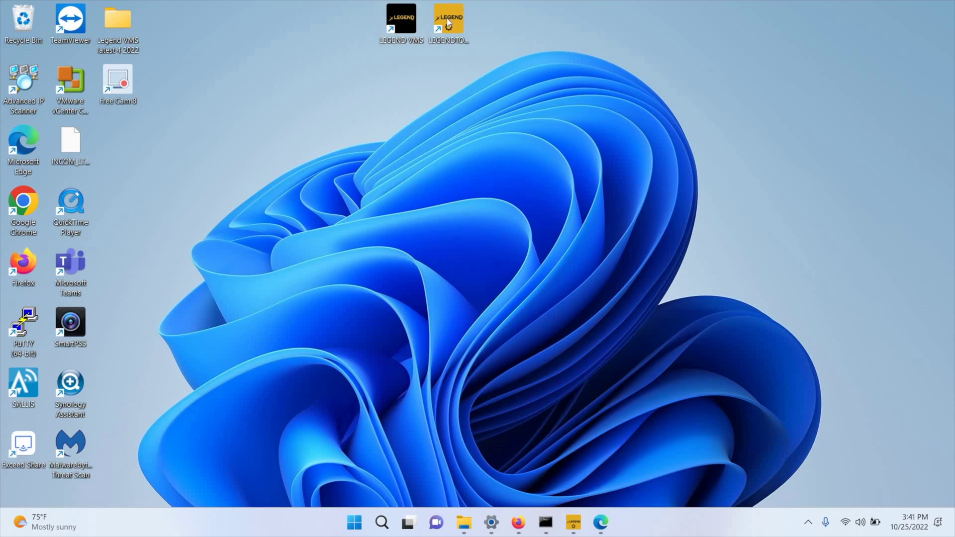
- Launch Legend Tools to find the camera INLGBO4KIRWF at 192.168.1.13, and reposition its window
double_click(458, 18)
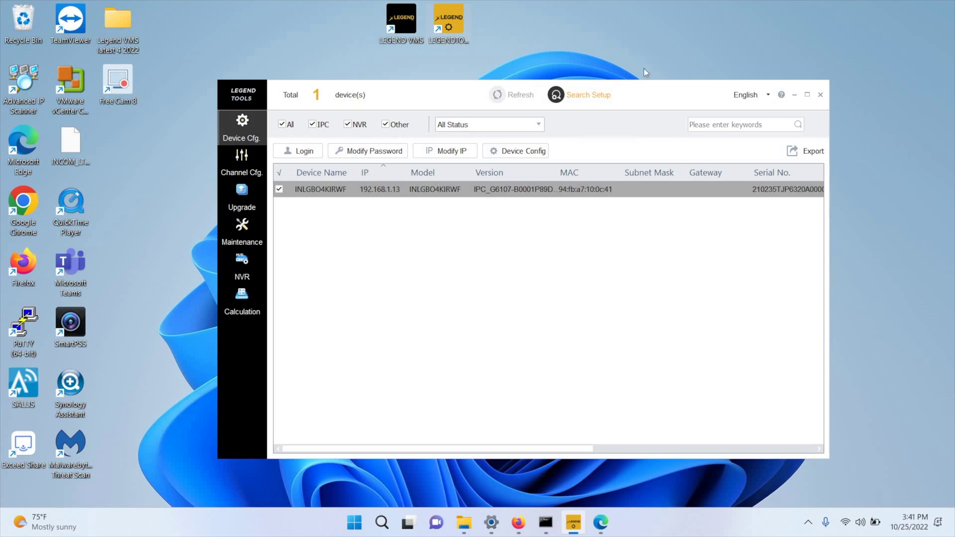
drag(655, 96, 608, 76)
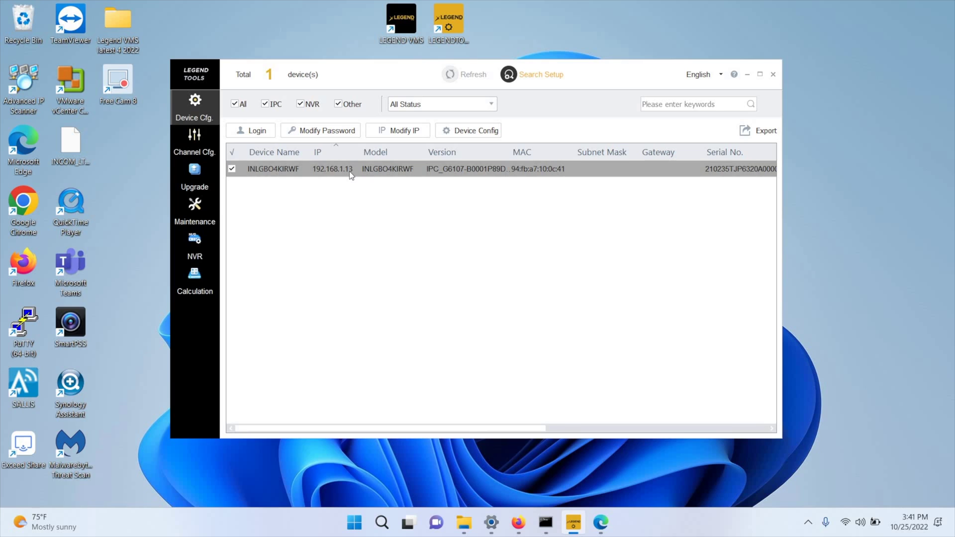
- Log in to the camera's web page at 192.168.1.13 with the current admin password
click(527, 525)
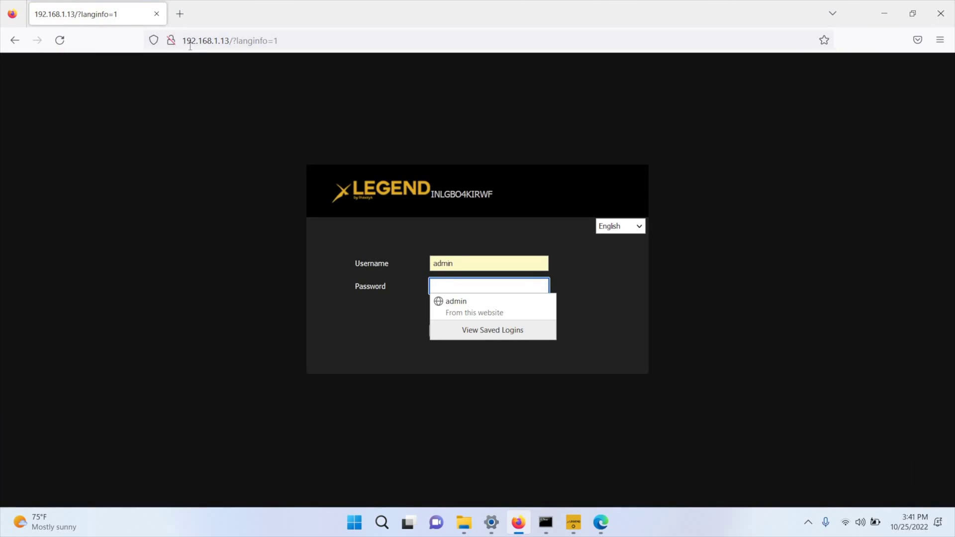
click(237, 44)
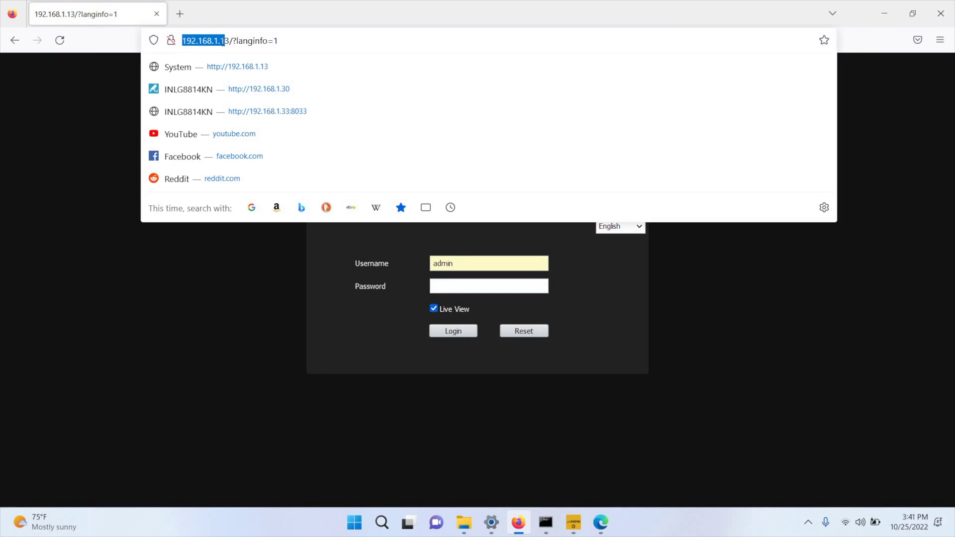
click(223, 313)
click(455, 283)
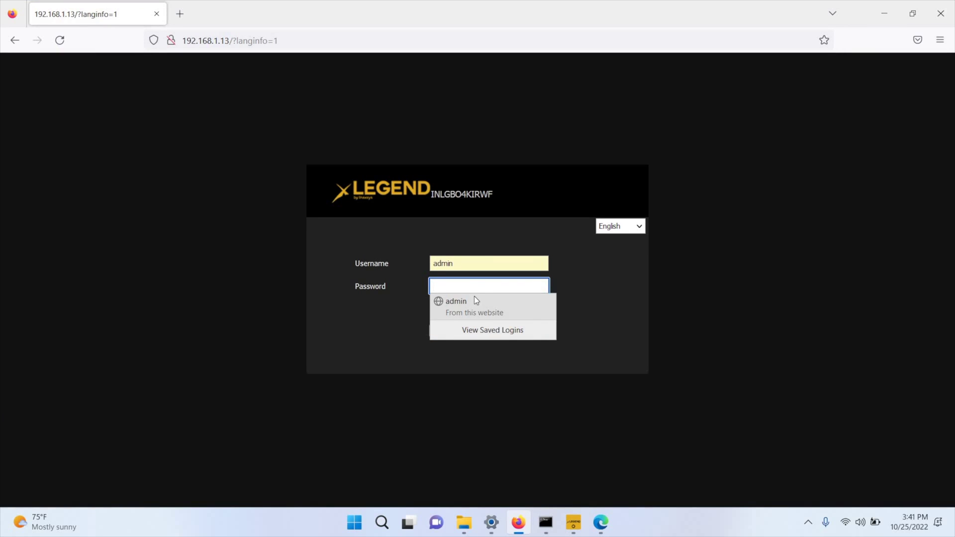
text(123456)
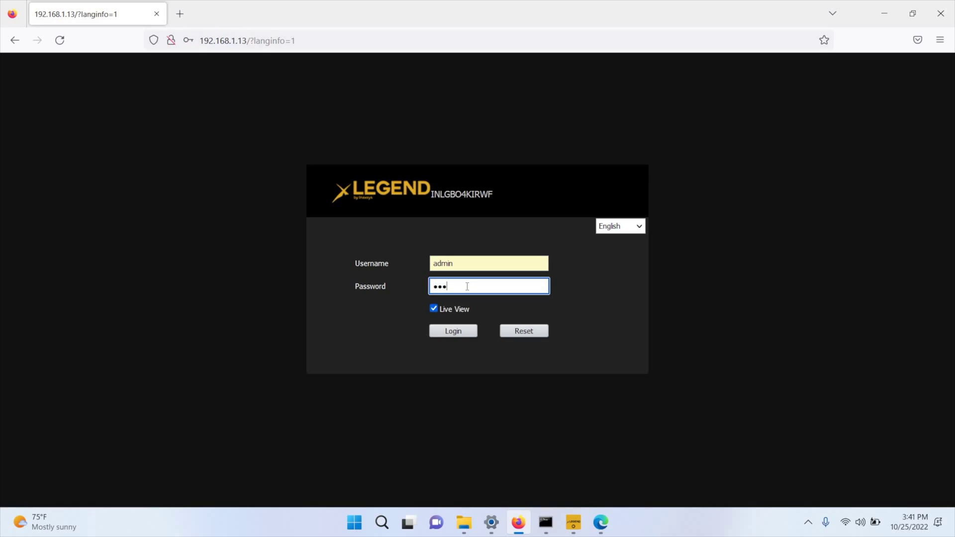
click(456, 337)
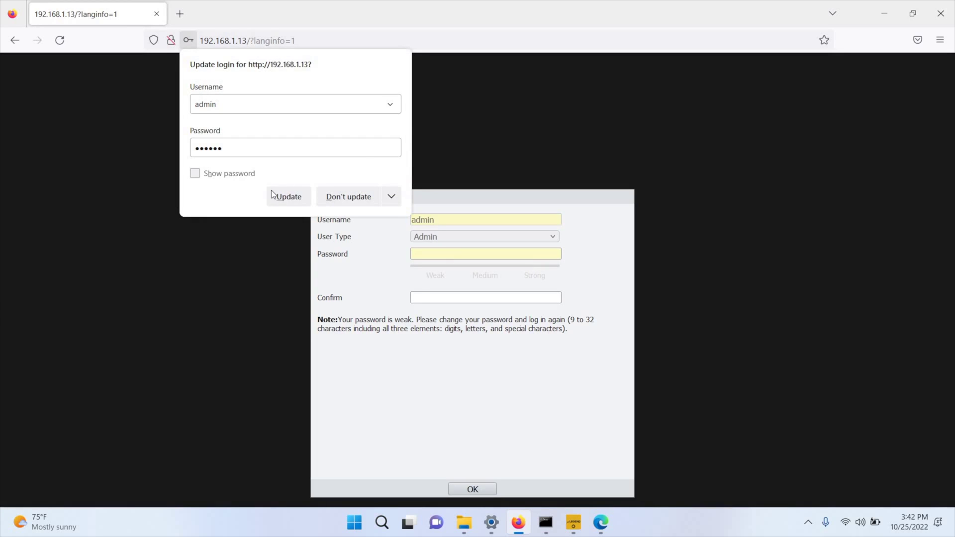
- Decline saving the browser login, then enter and confirm a new strong admin password
click(348, 197)
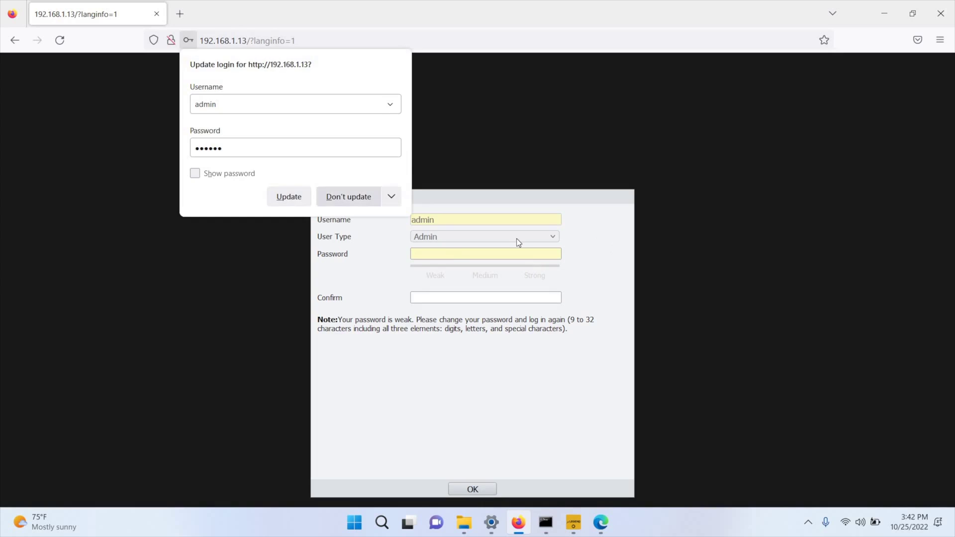
click(441, 255)
click(440, 256)
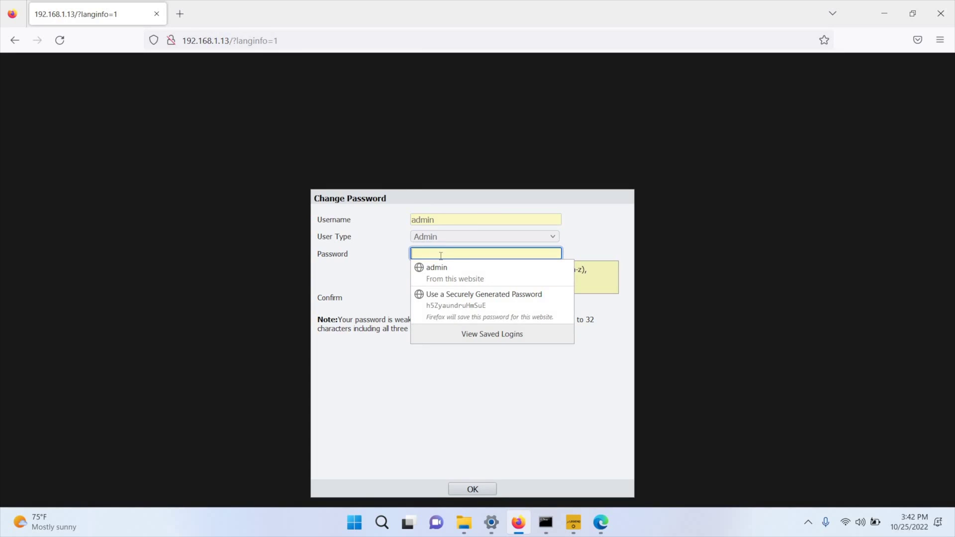
text(•••••••)
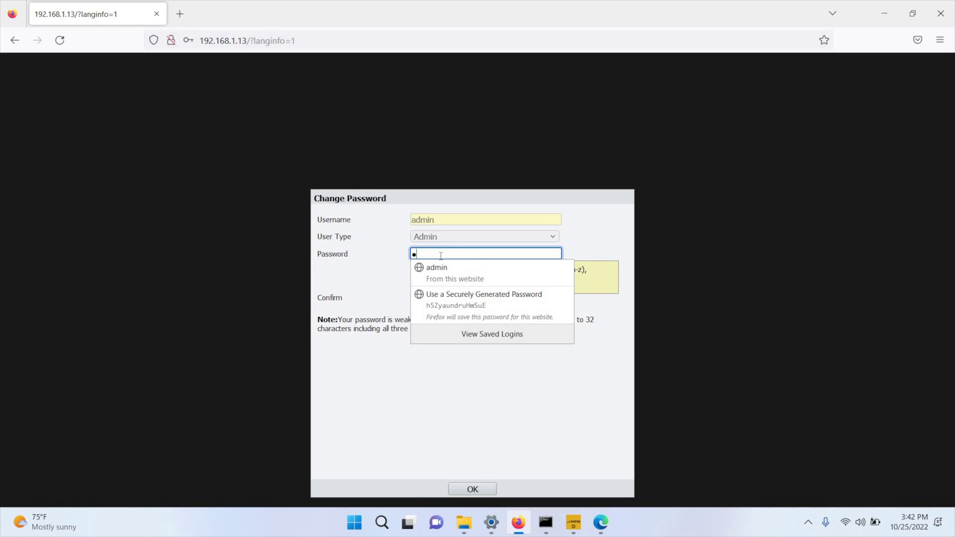
text(•)
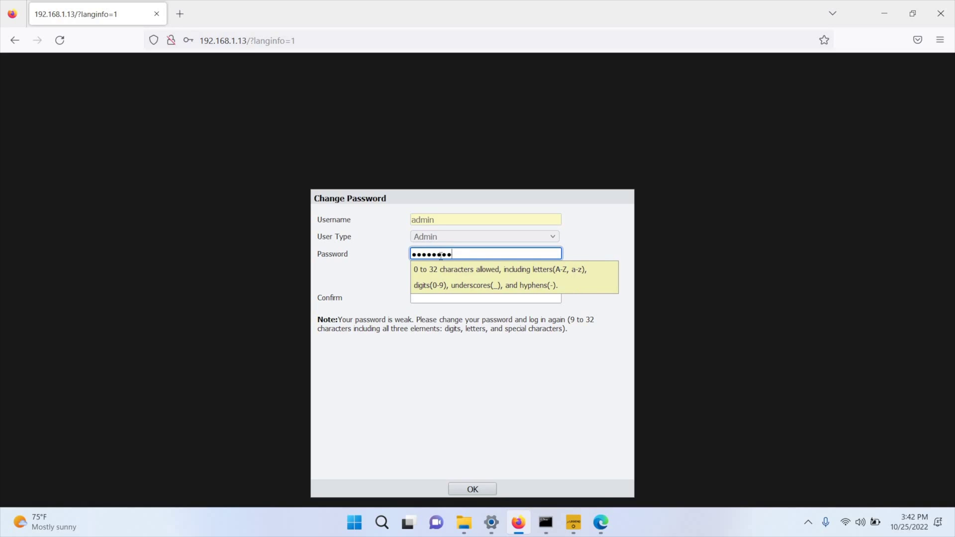
text(••)
click(456, 300)
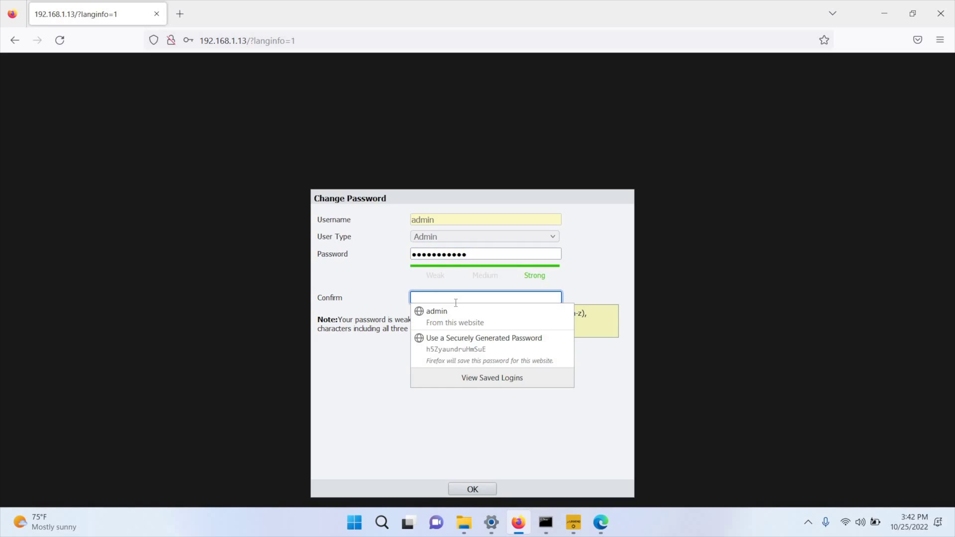
text(•••••••)
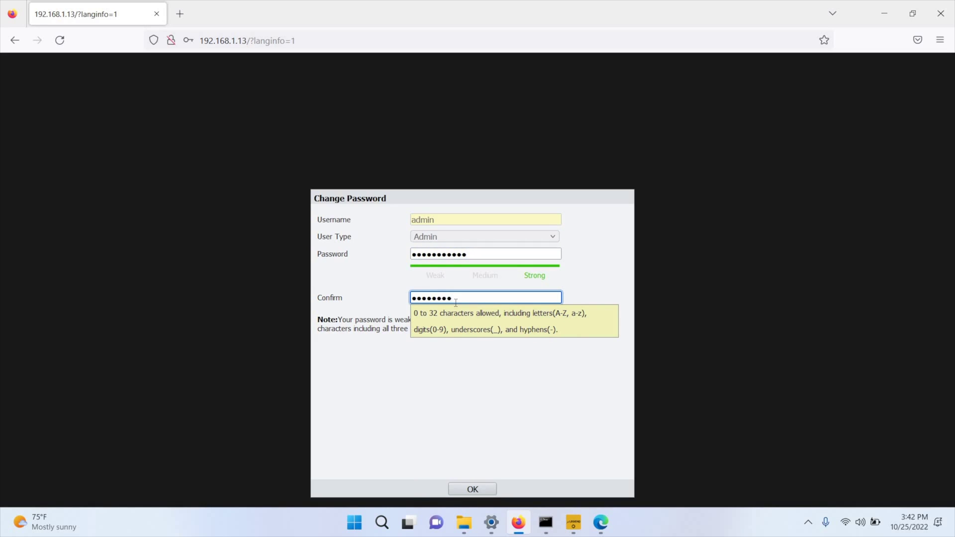
click(472, 488)
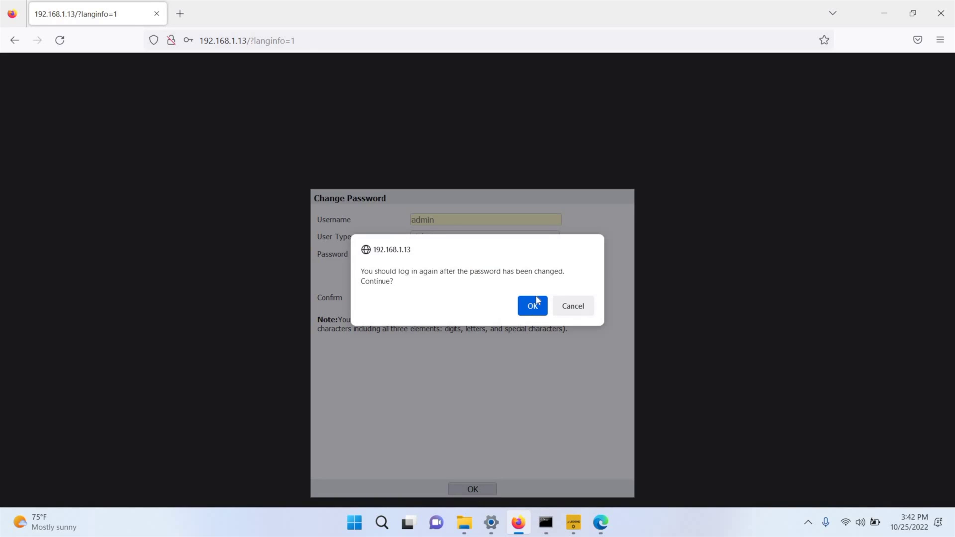
click(533, 306)
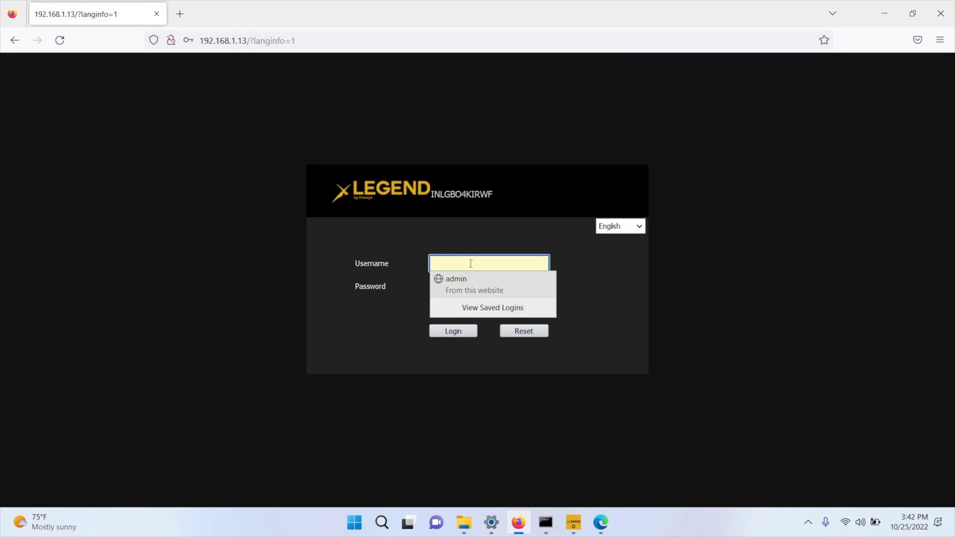
click(470, 267)
- Log back in with the saved admin credentials and go to Setup > Common > Ethernet
click(470, 267)
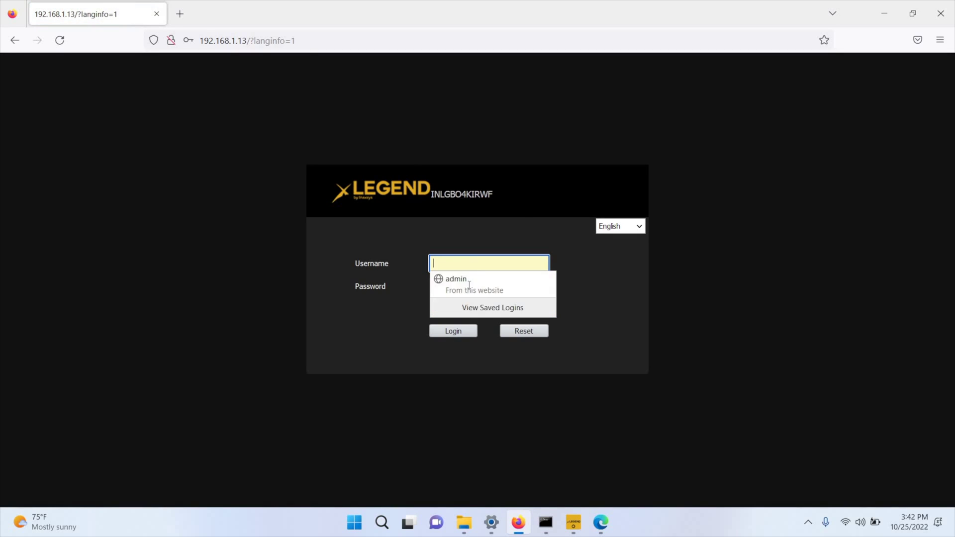
click(455, 277)
click(453, 332)
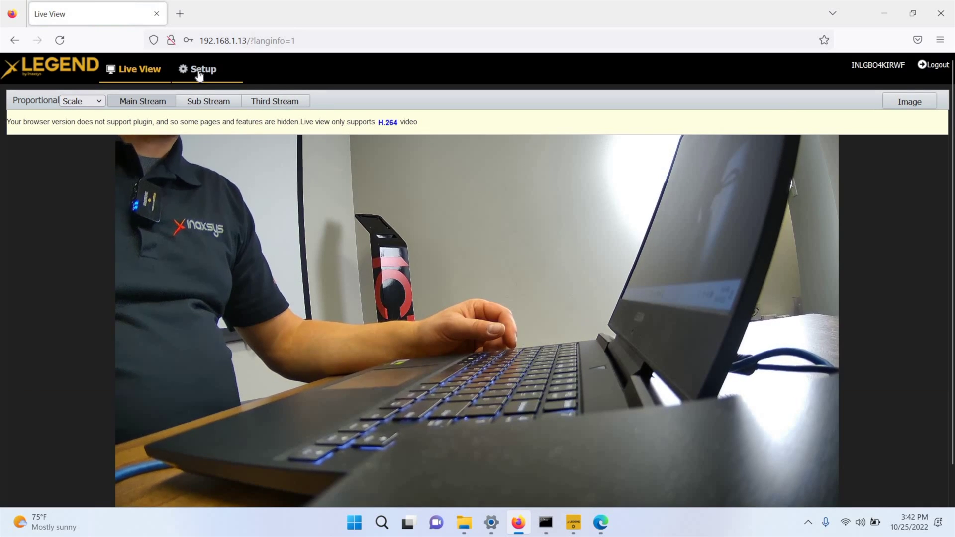
click(199, 74)
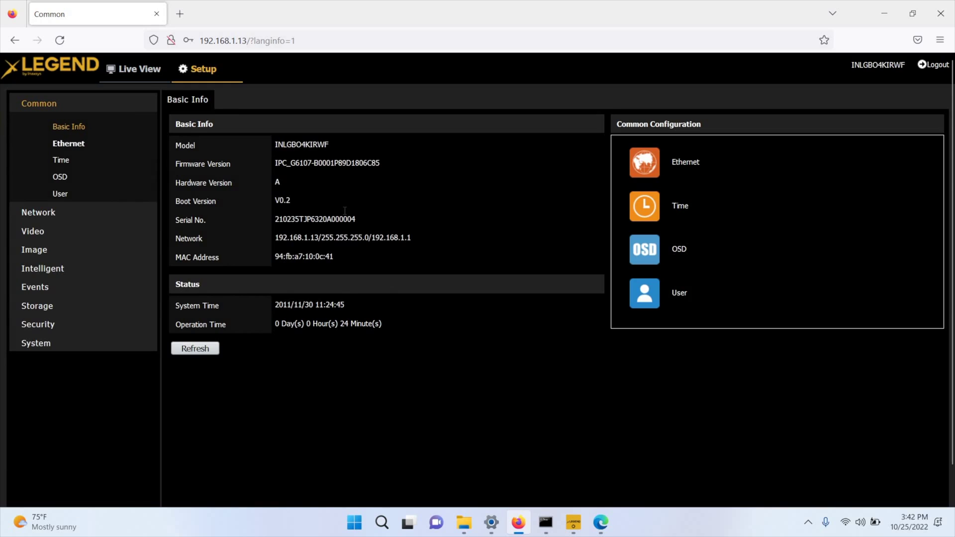
click(98, 154)
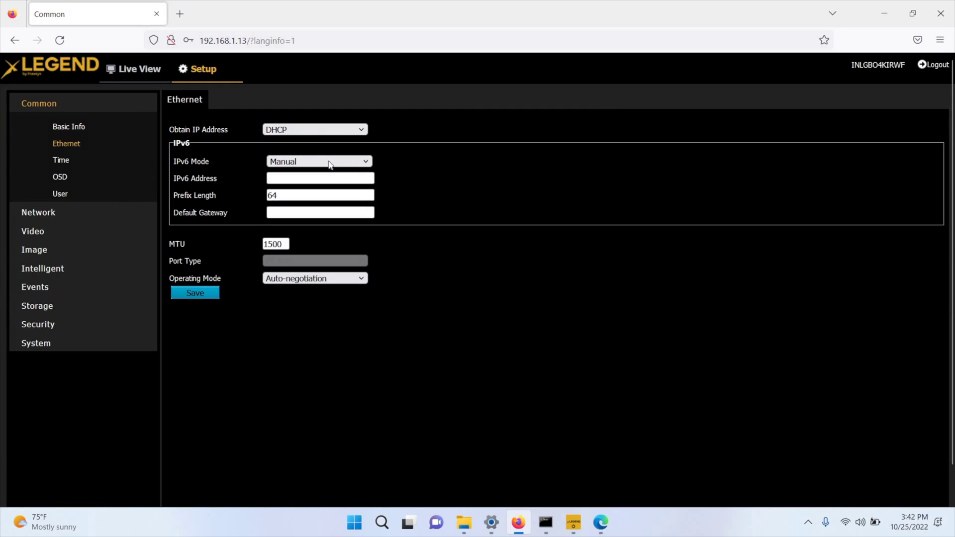
- Switch to Static IP 192.168.1.13, mask 255.255.255.0, gateway 192.168.1.1, and save
click(299, 130)
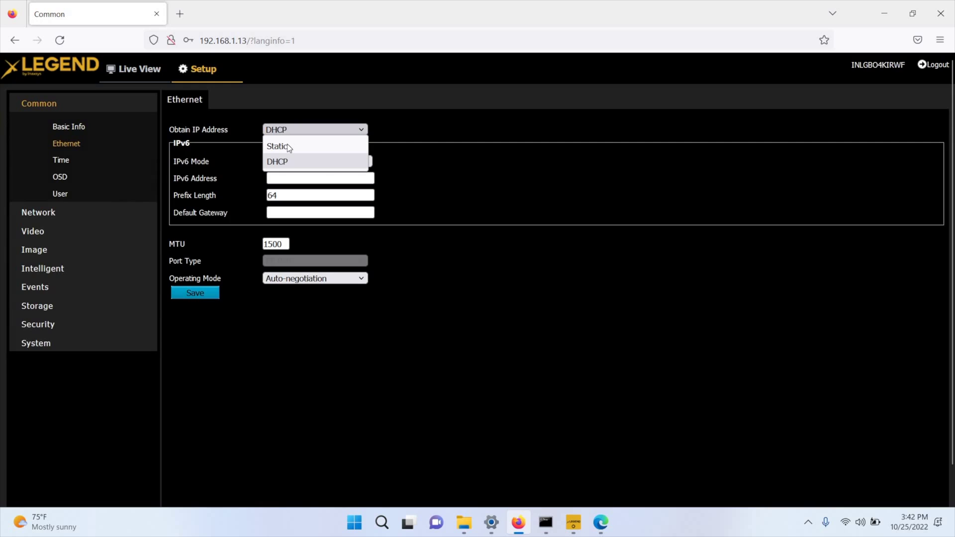
click(287, 146)
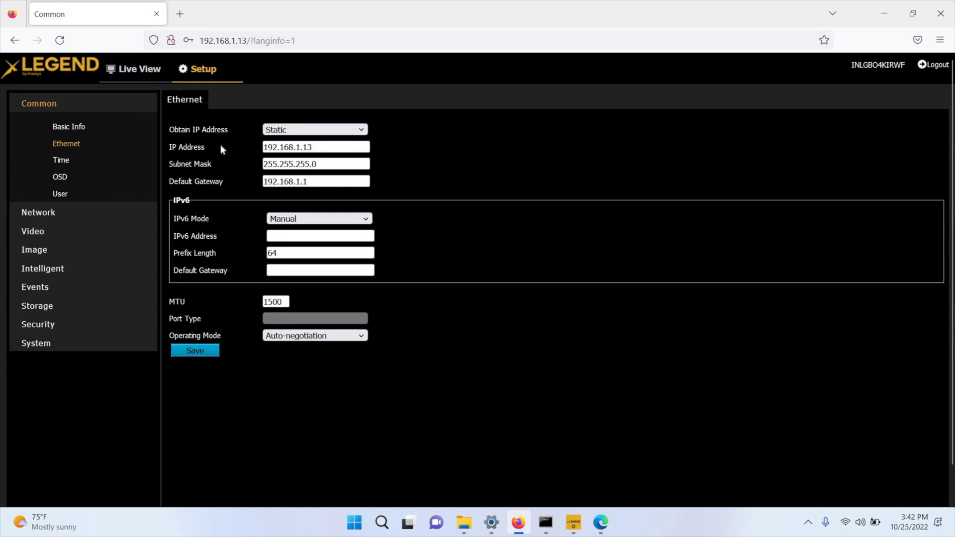
triple_click(345, 149)
click(321, 164)
key(ctrl+a)
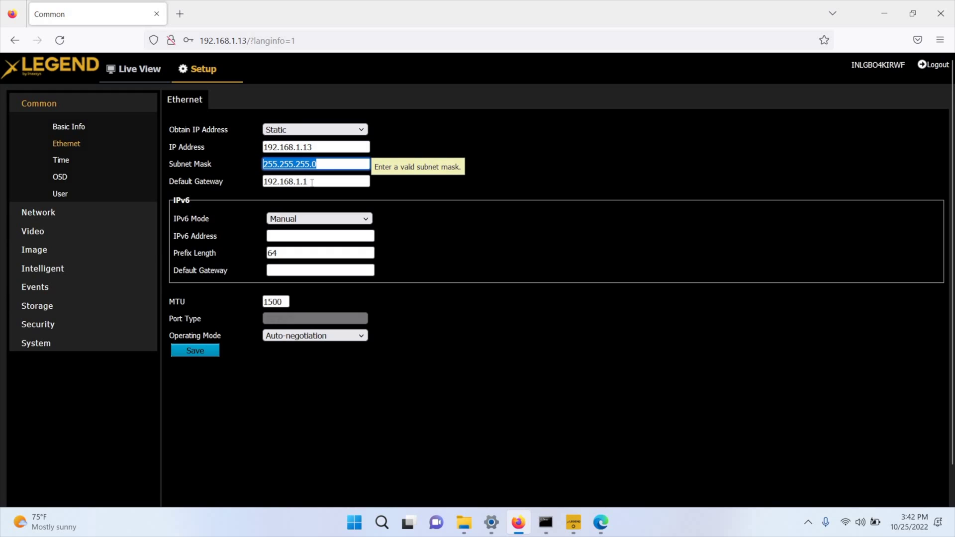
key(Tab)
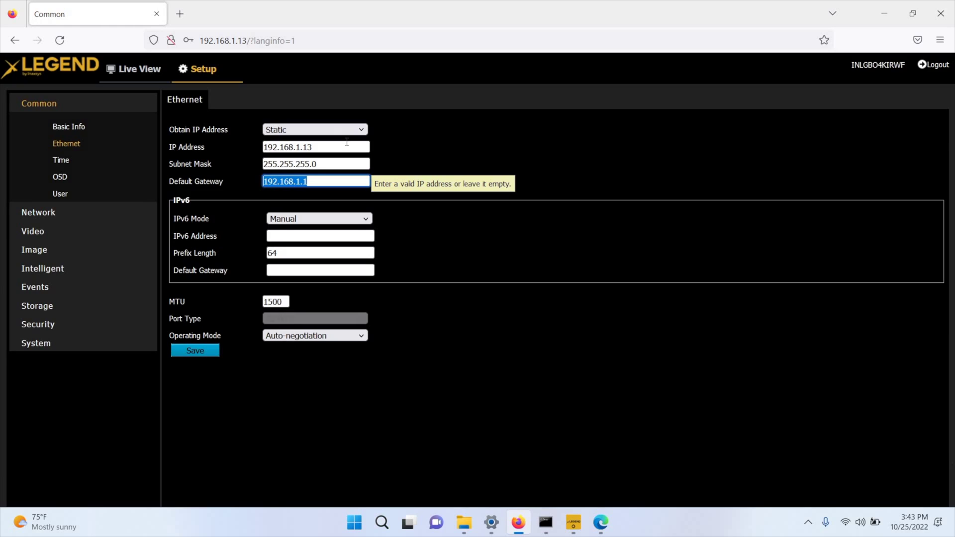
click(205, 351)
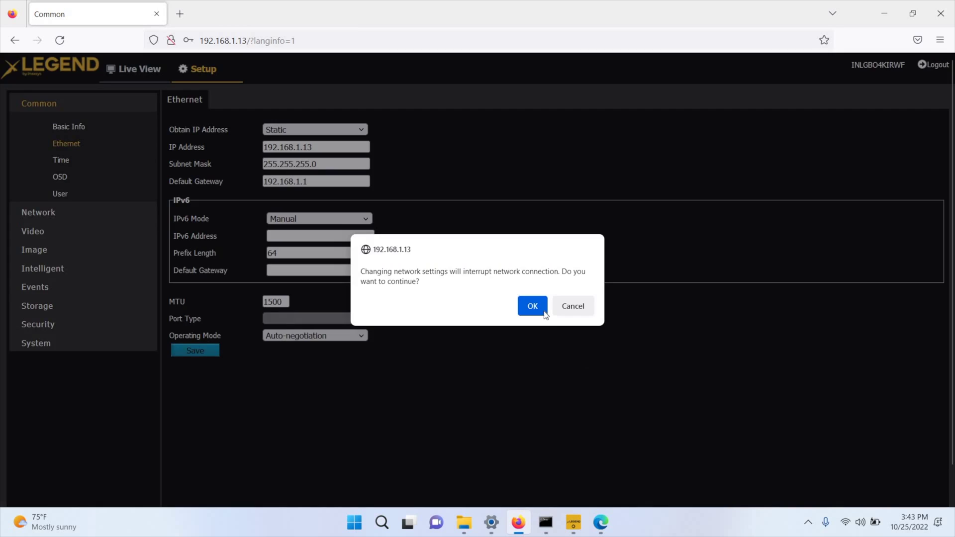
key(Return)
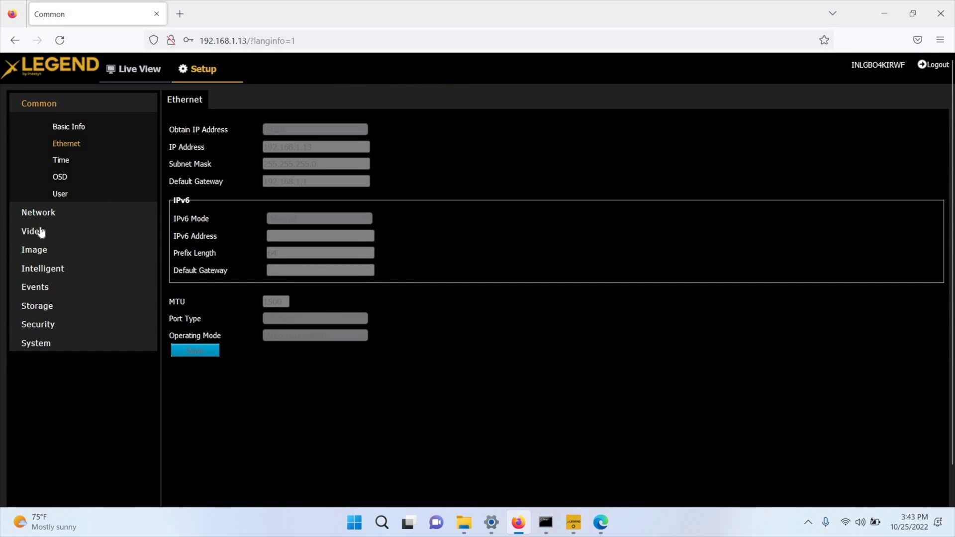
- Check the port settings: HTTP 80, HTTPS 443 and RTSP 554
click(38, 212)
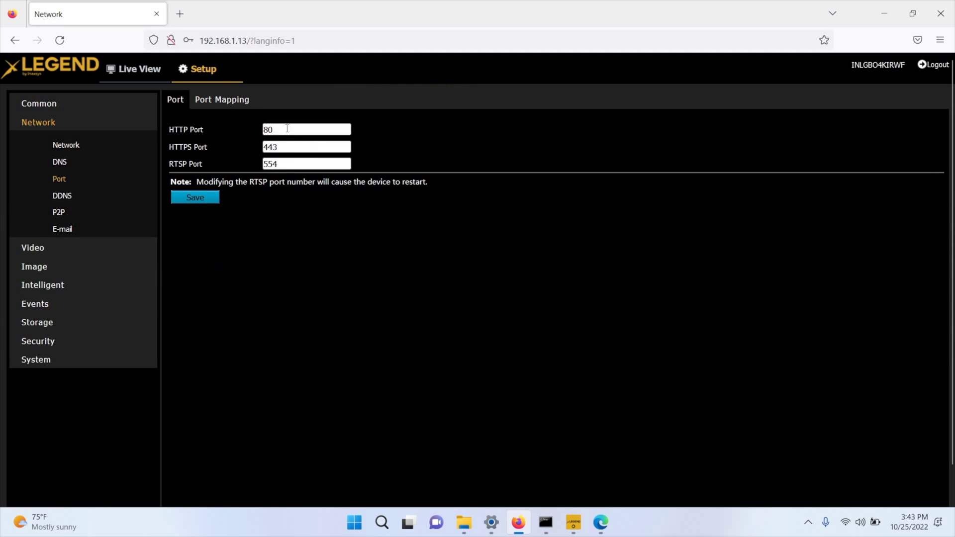
key(Tab)
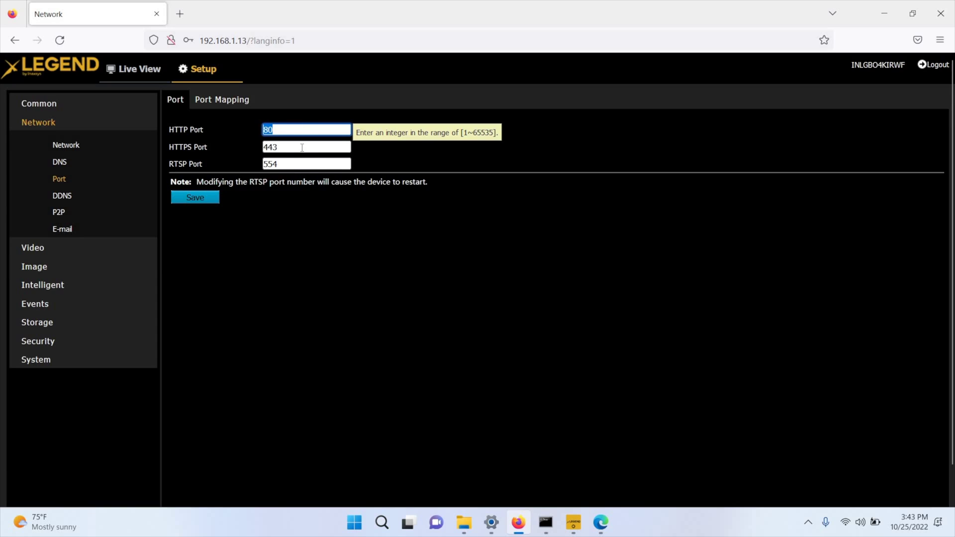
key(Tab)
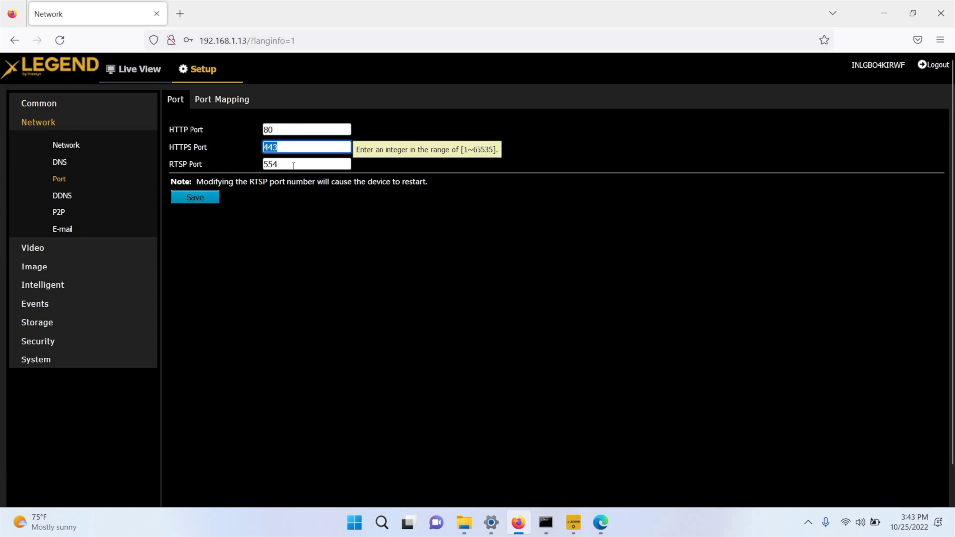
key(Tab)
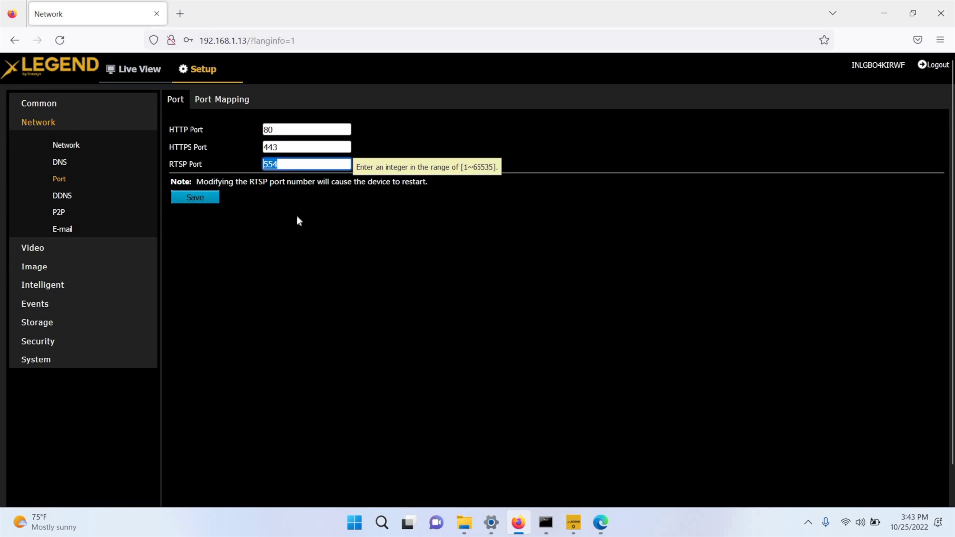
click(40, 251)
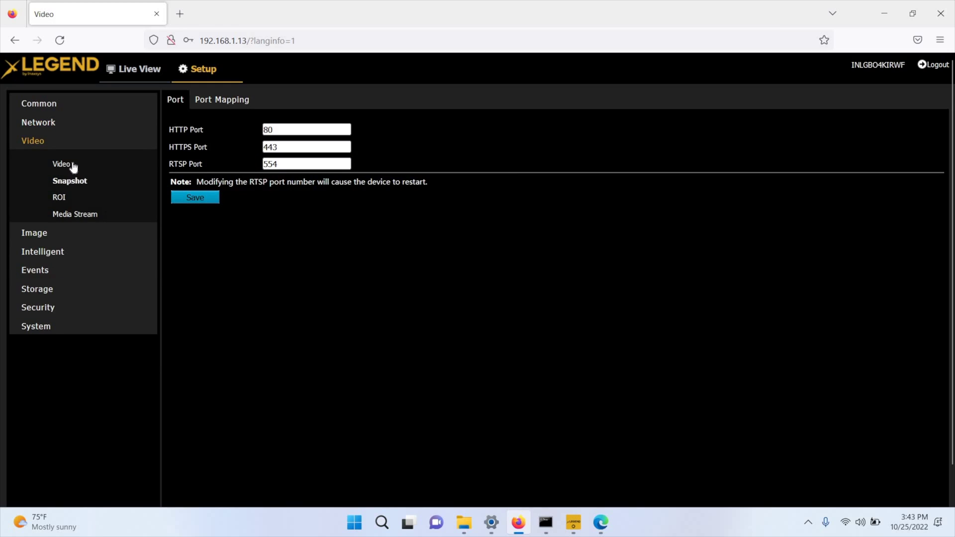
- Set video compression to H.265 for both the main and sub streams
click(72, 165)
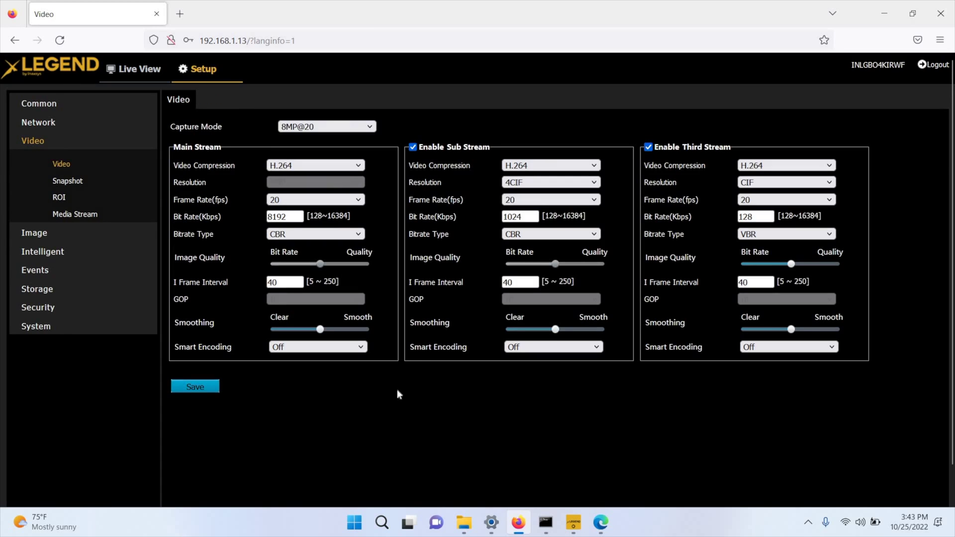
click(293, 166)
click(293, 182)
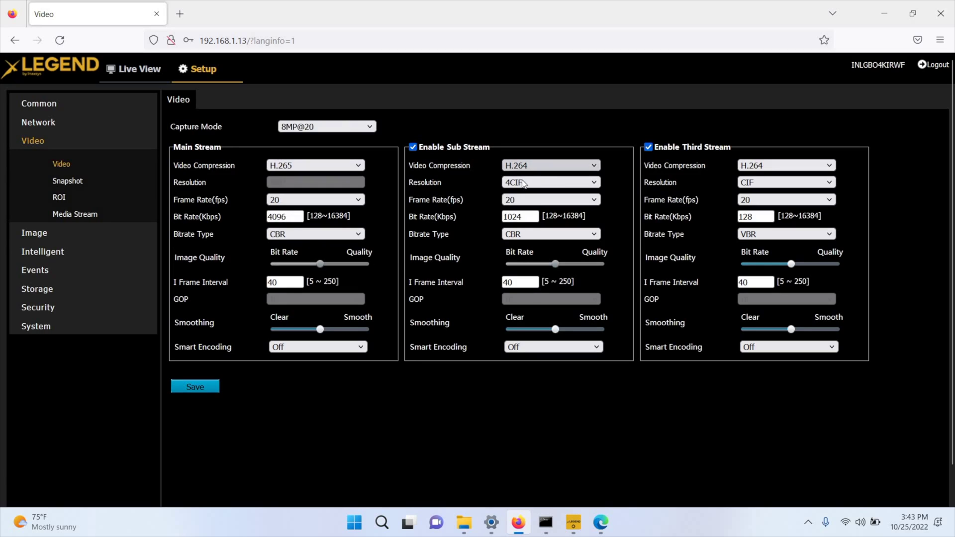
click(529, 168)
key(Up)
key(Return)
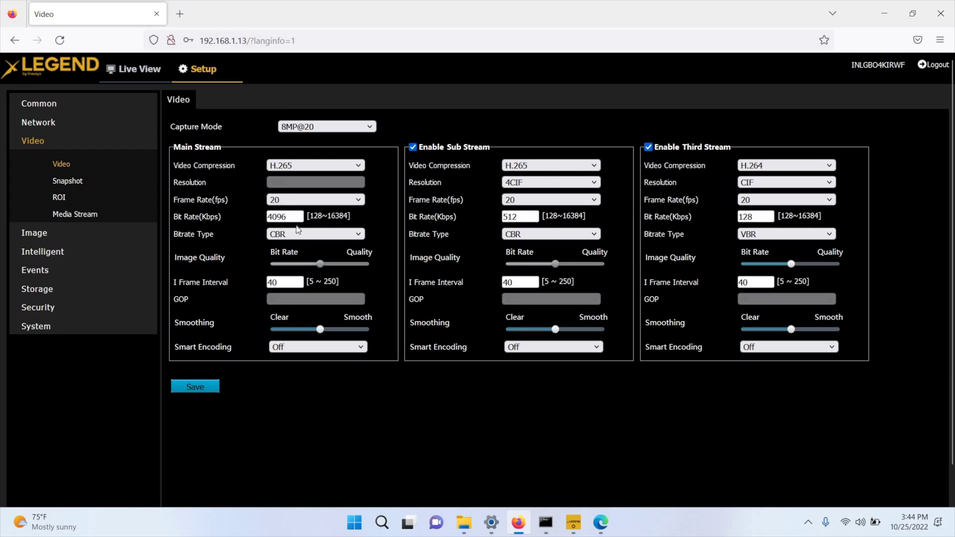
- Set the main stream frame rate to 15 fps and the sub stream to 10 fps
click(350, 200)
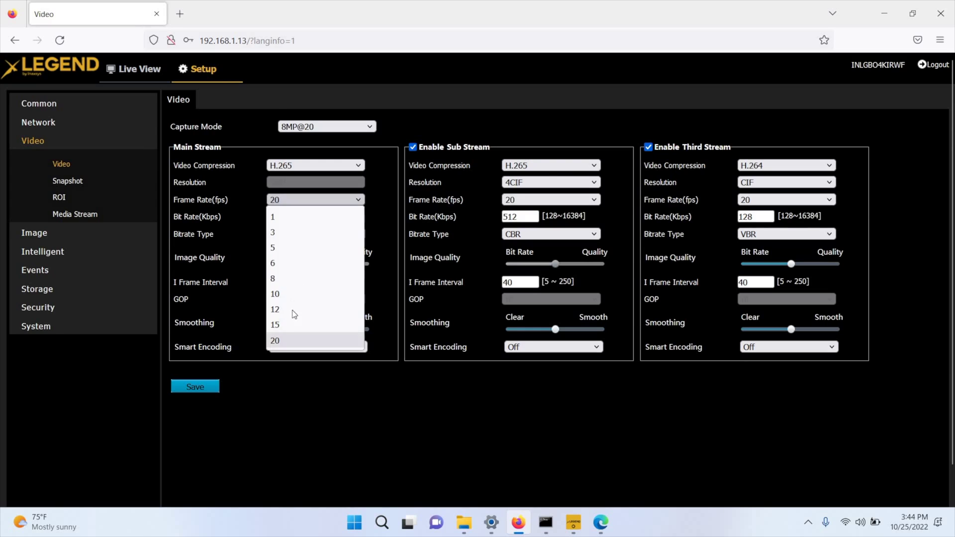
click(292, 325)
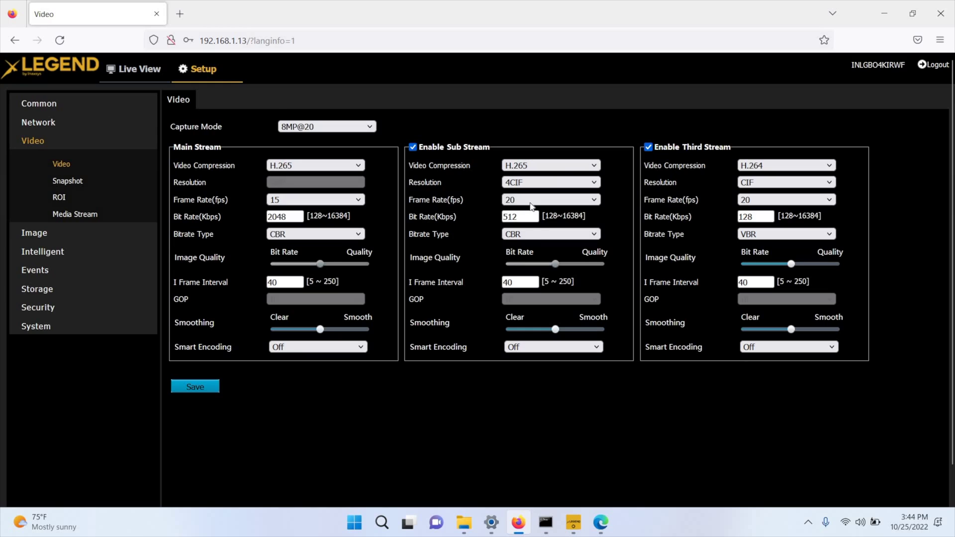
click(547, 199)
click(522, 298)
- Change the bitrate type to VBR for both the main and sub streams
click(347, 235)
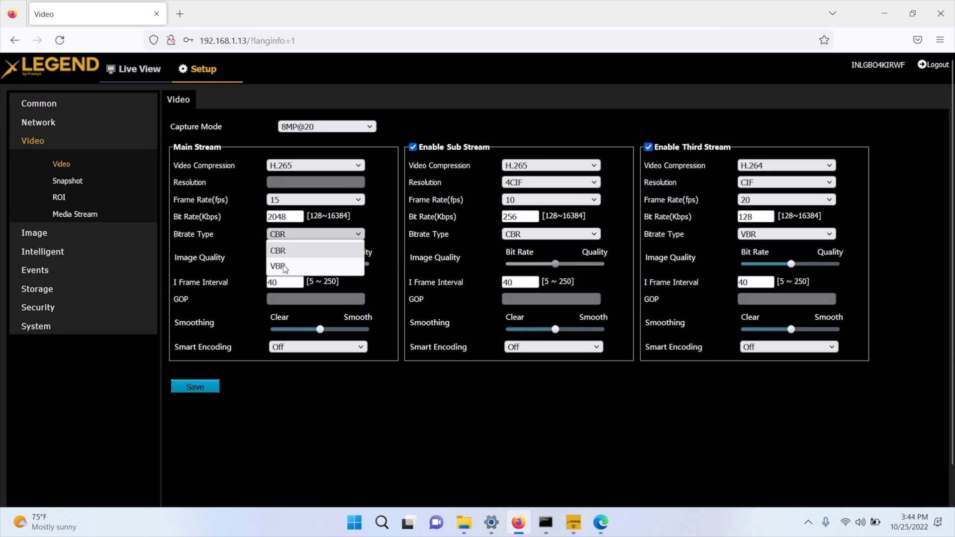
click(298, 267)
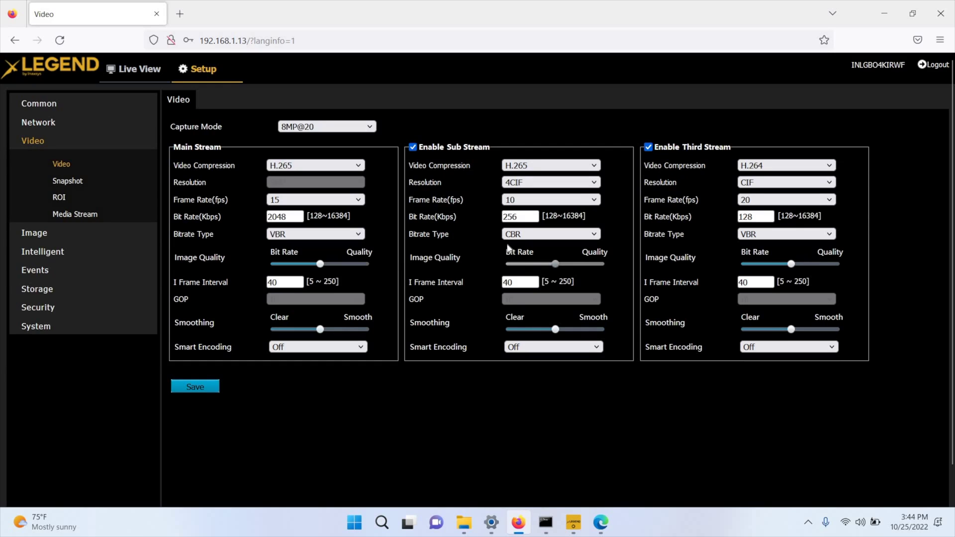
click(532, 234)
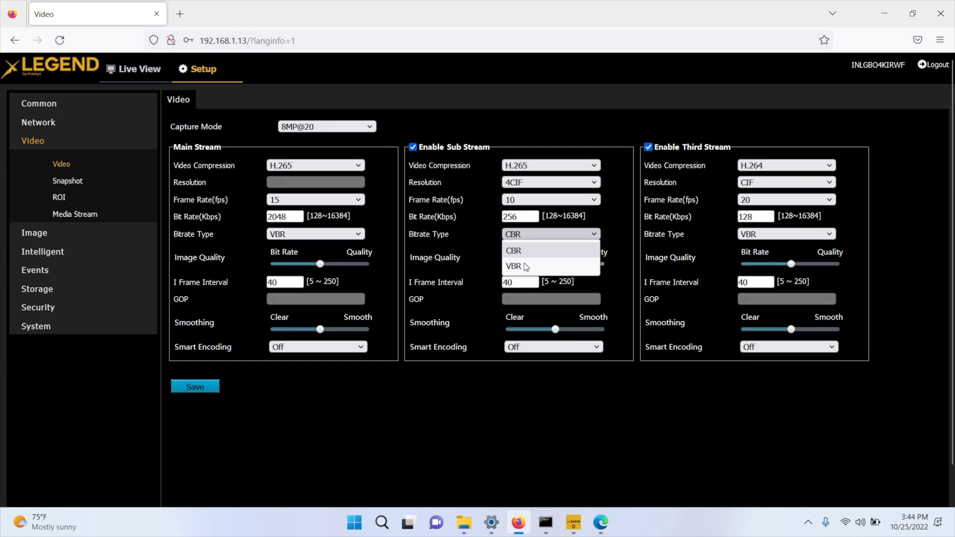
click(526, 267)
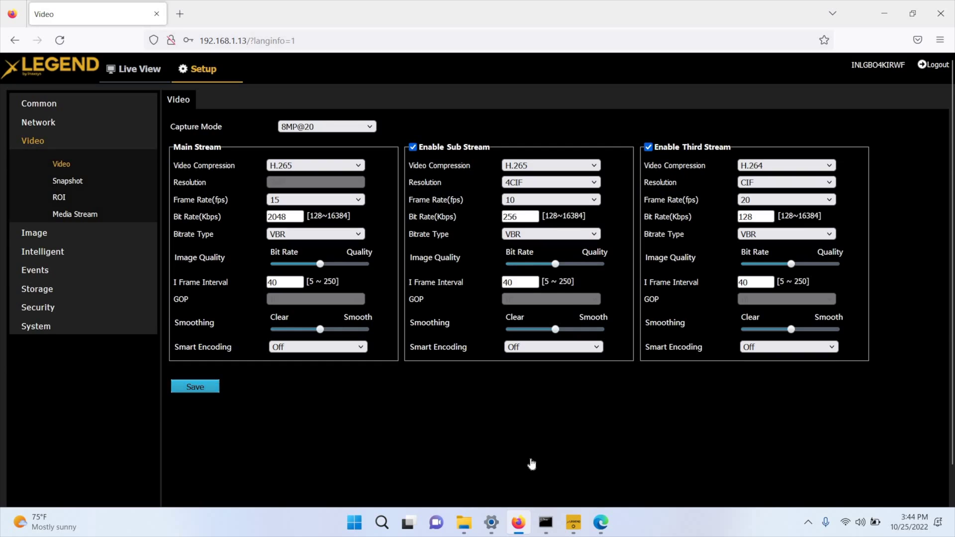